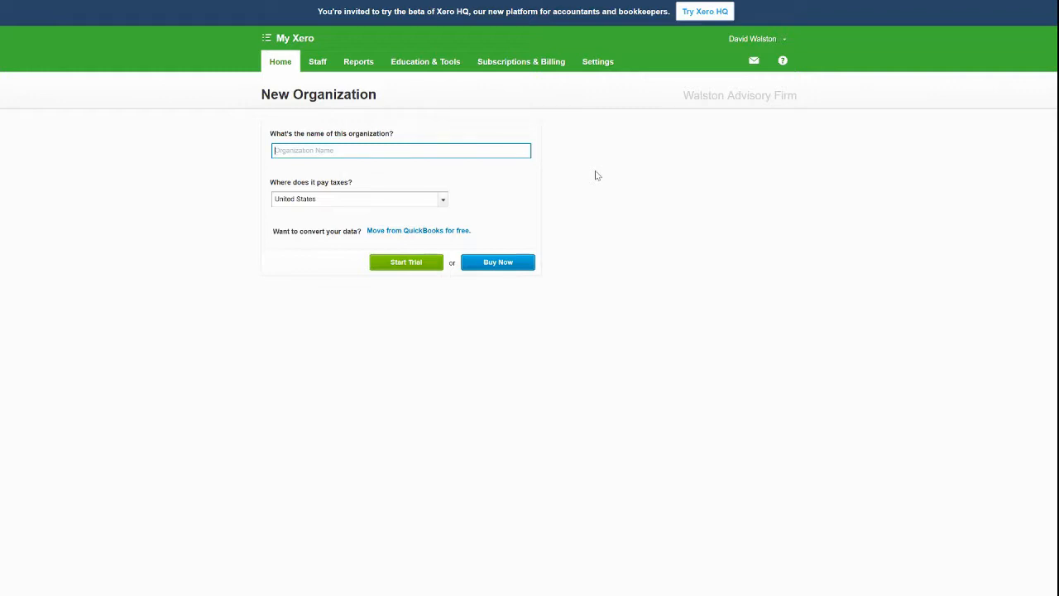
Name the new organization ABC 123, start its trial and begin the setup guide
{"action": "type", "text": "ABC 123"}
{"action": "left_click", "coordinate": [394, 265]}
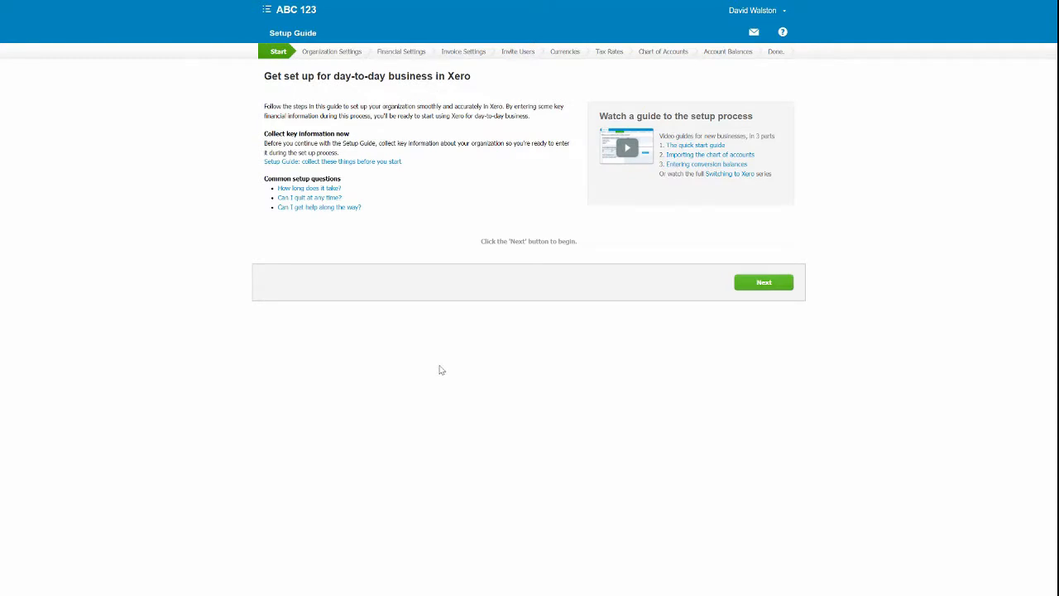
{"action": "left_click", "coordinate": [769, 282]}
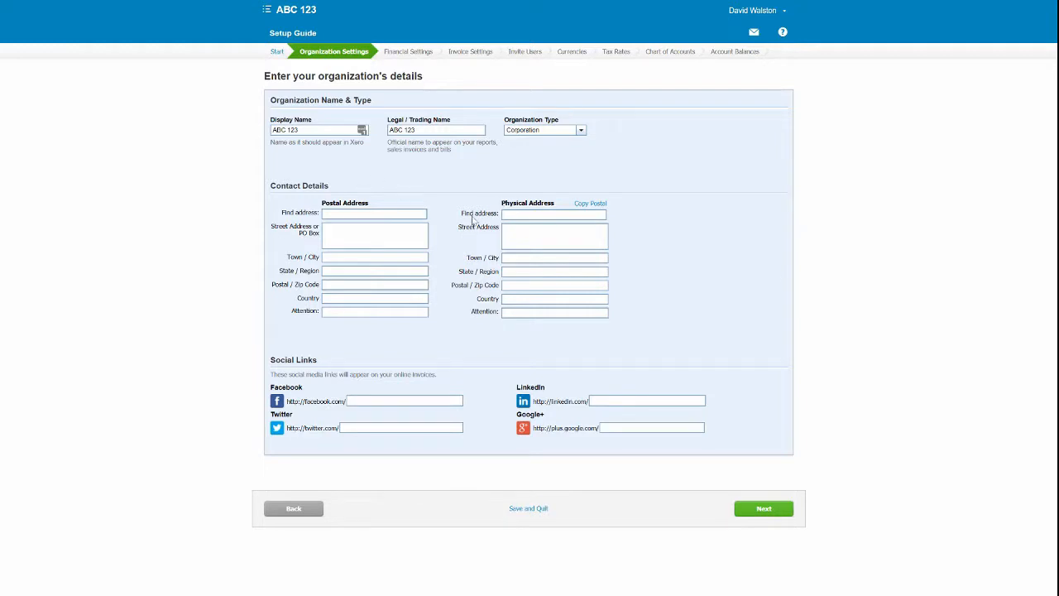
Review the available organization types, keep Corporation and proceed to the financial settings
{"action": "left_click", "coordinate": [580, 130]}
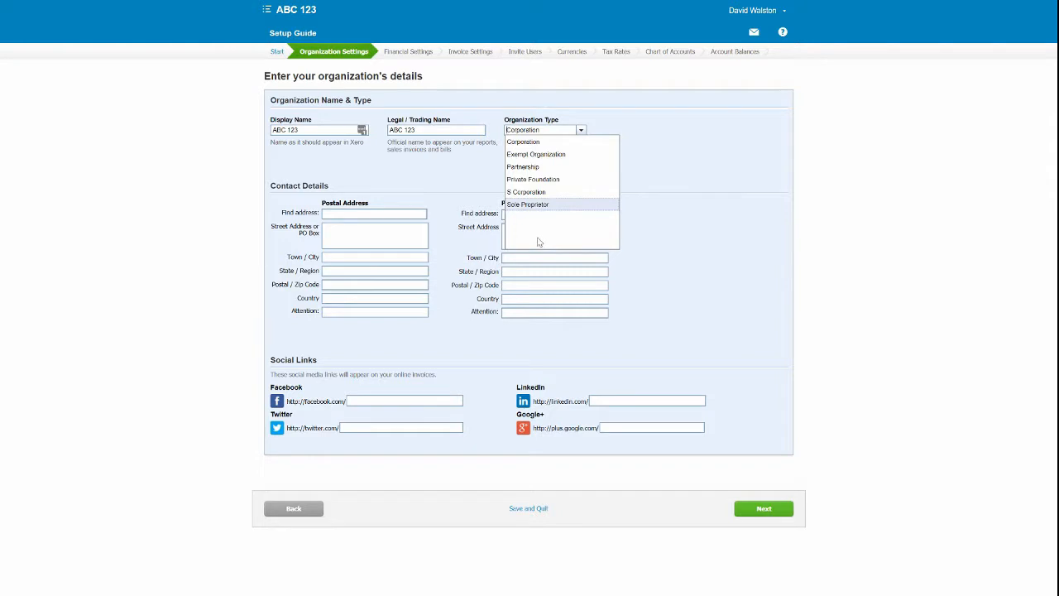
{"action": "left_click", "coordinate": [287, 338]}
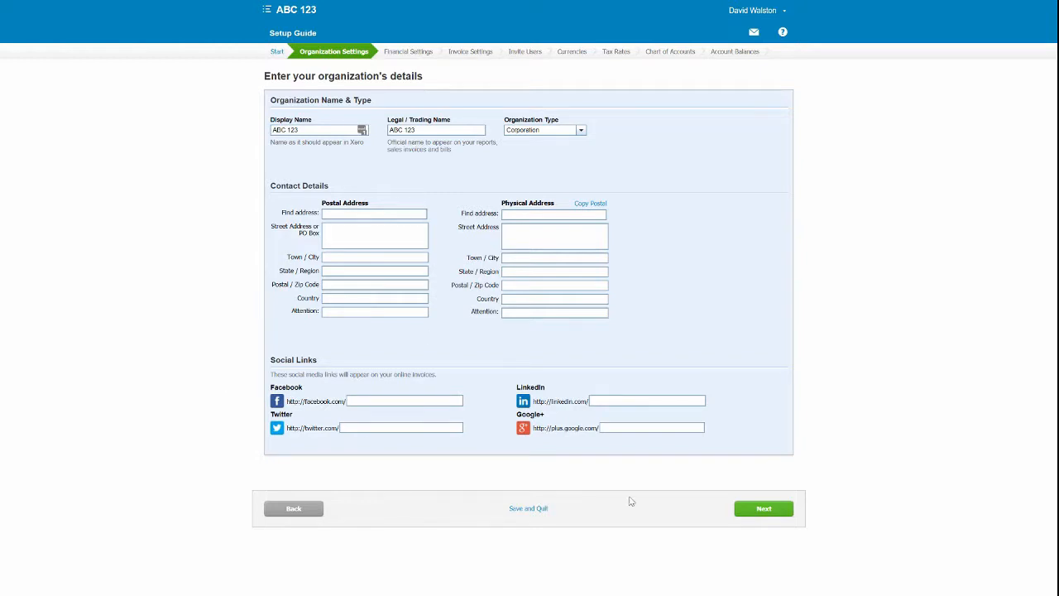
{"action": "left_click", "coordinate": [751, 508]}
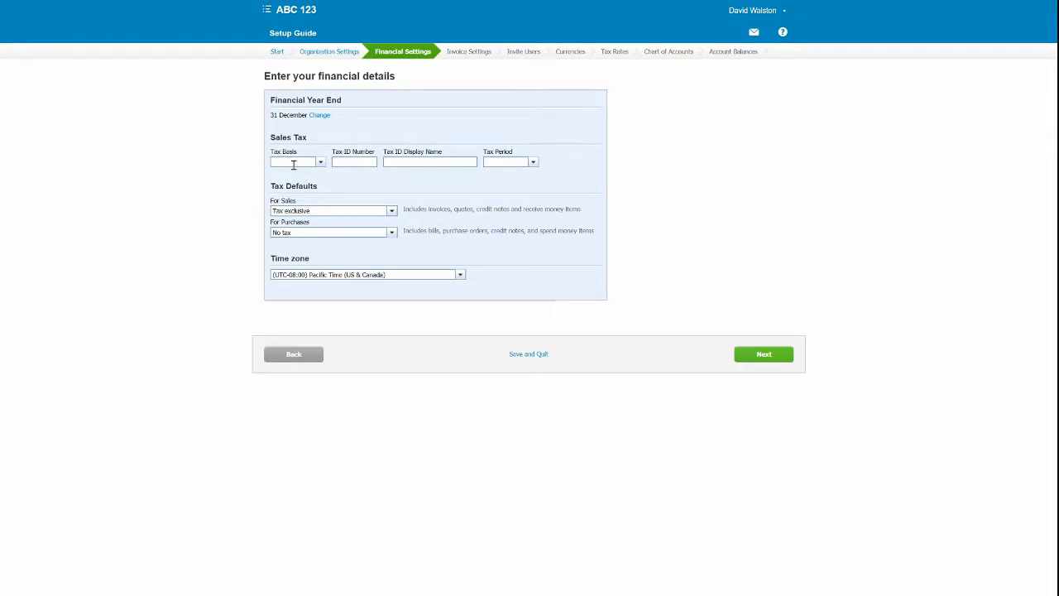
Examine the tax basis and tax period options for sales tax without selecting any
{"action": "left_click", "coordinate": [319, 162]}
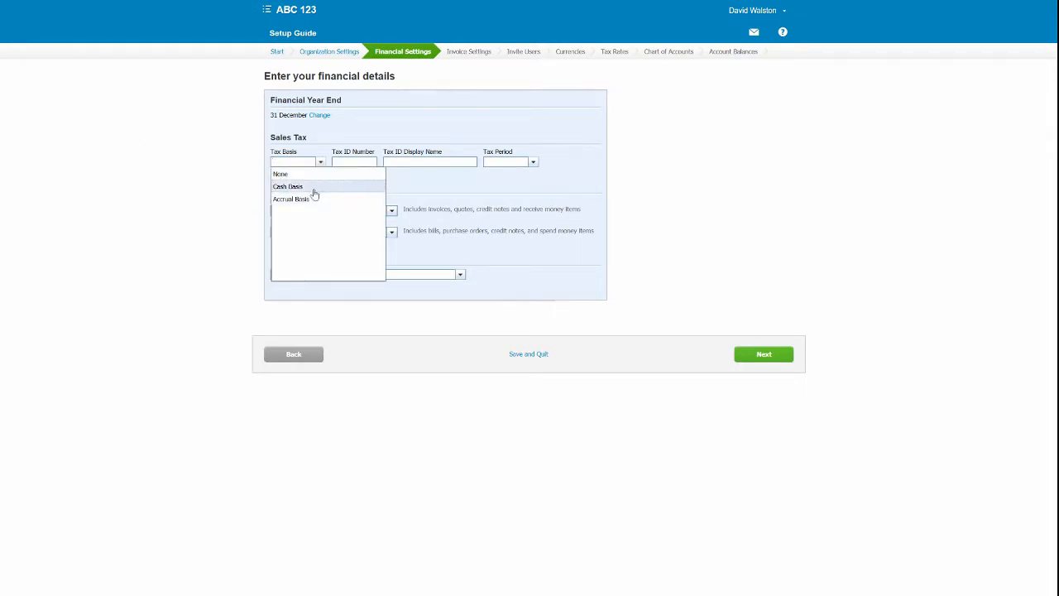
{"action": "left_click", "coordinate": [492, 188]}
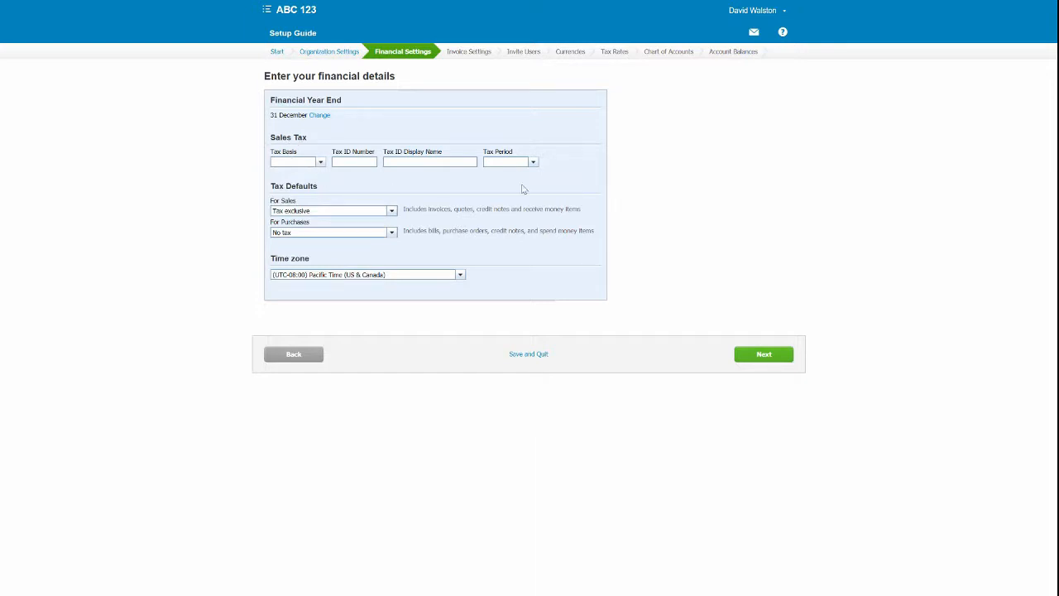
{"action": "left_click", "coordinate": [533, 162]}
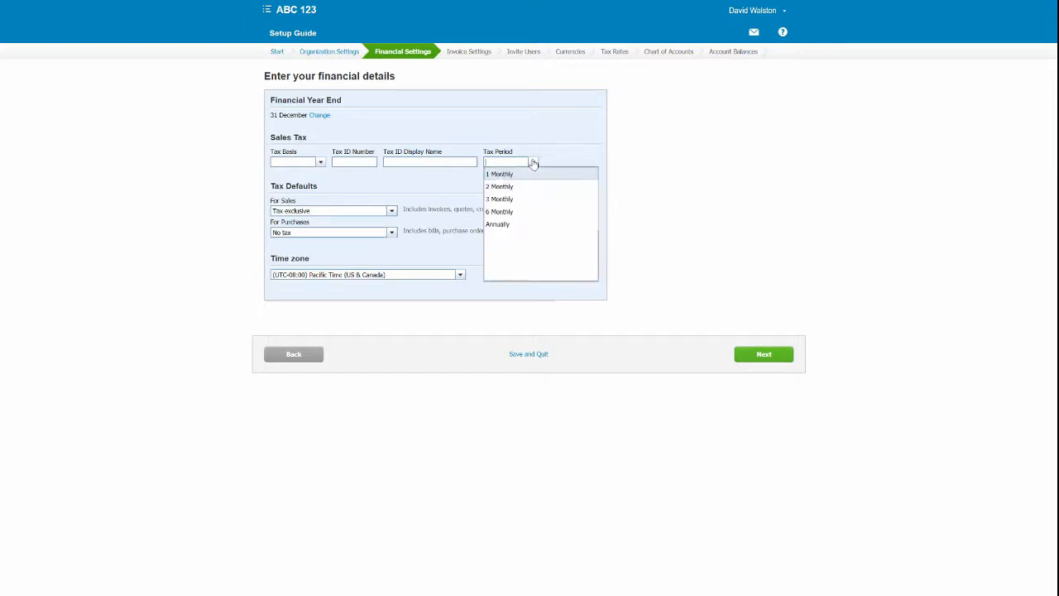
{"action": "left_click", "coordinate": [600, 147]}
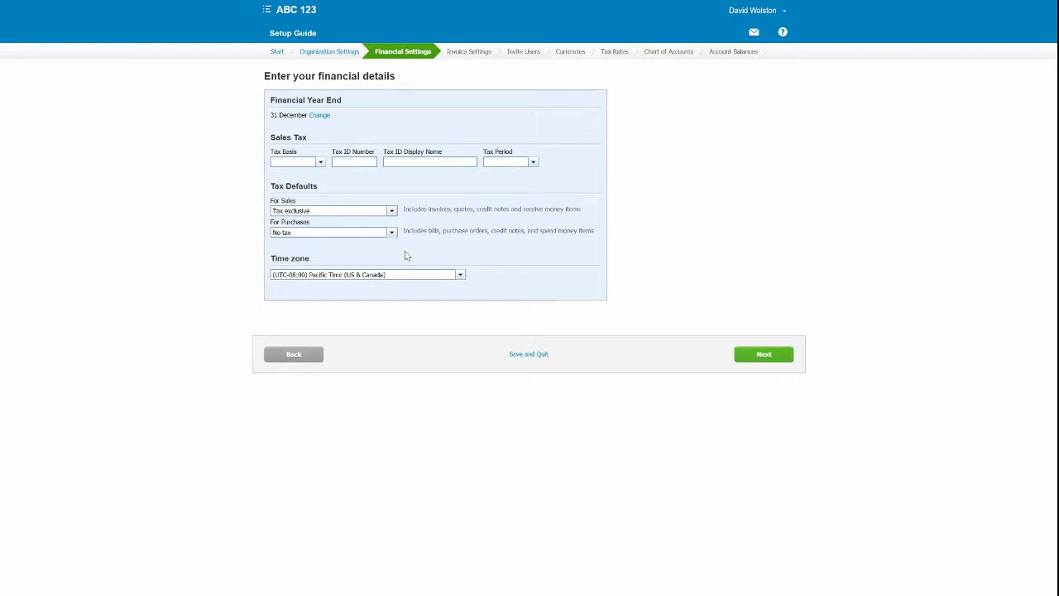
Set the default tax for sales to No tax and check the options for purchases, keeping No tax
{"action": "left_click", "coordinate": [393, 211]}
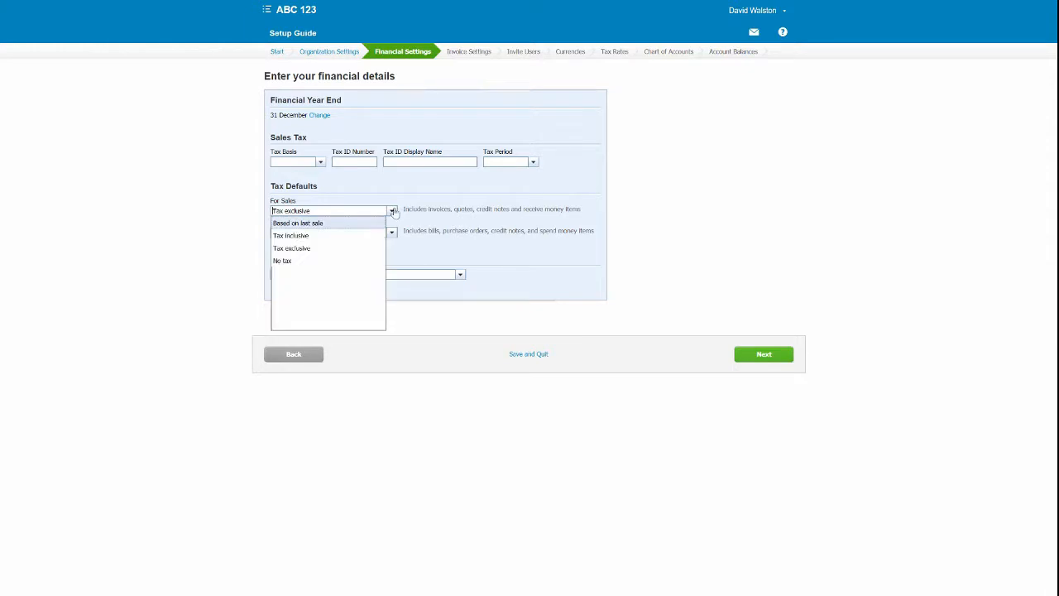
{"action": "left_click", "coordinate": [303, 260]}
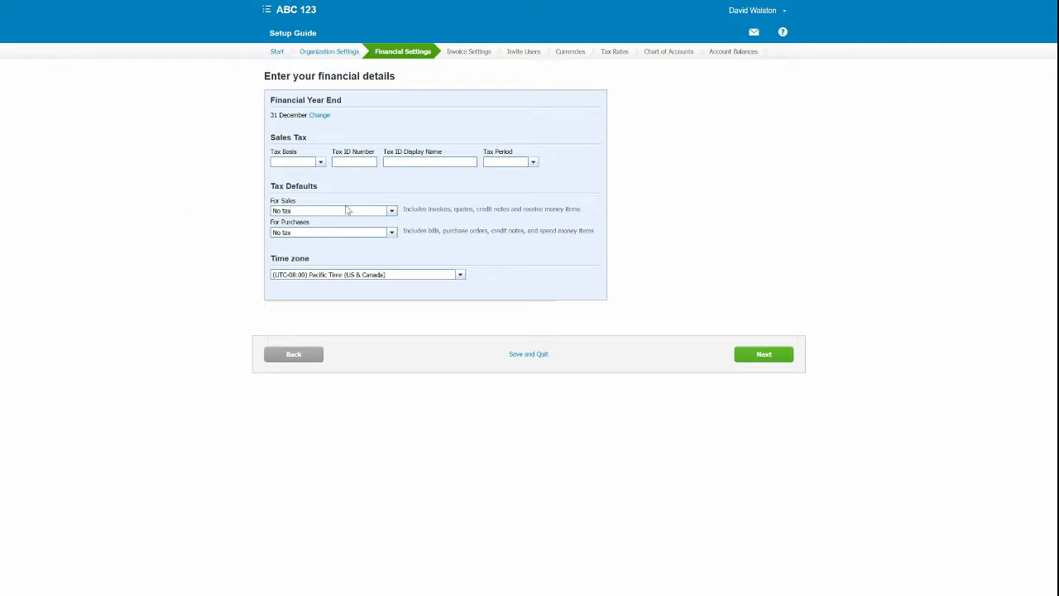
{"action": "left_click_drag", "start_coordinate": [272, 233], "coordinate": [330, 234]}
{"action": "left_click", "coordinate": [392, 232]}
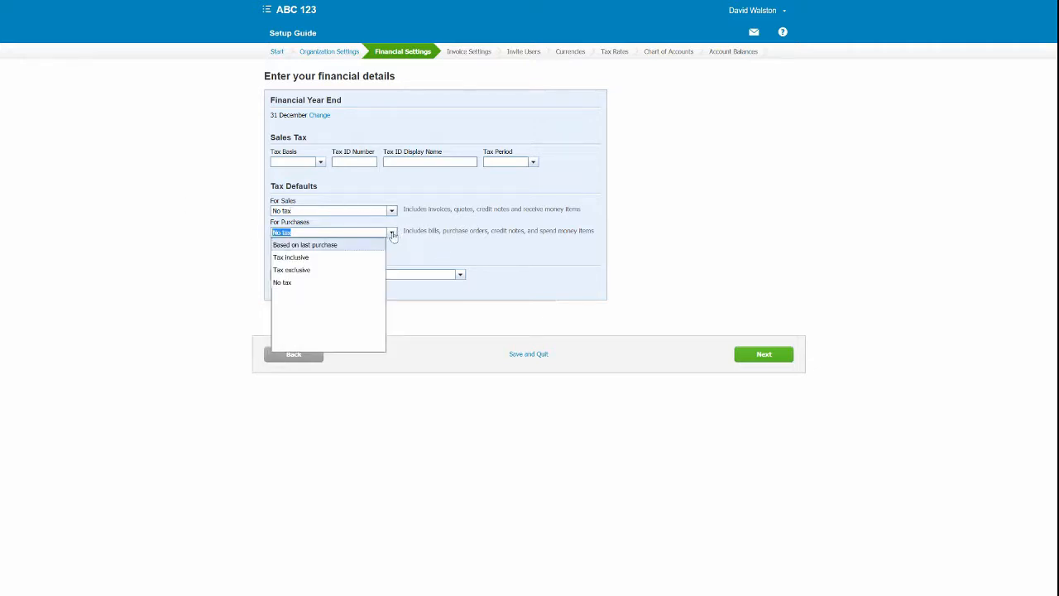
{"action": "left_click", "coordinate": [393, 235]}
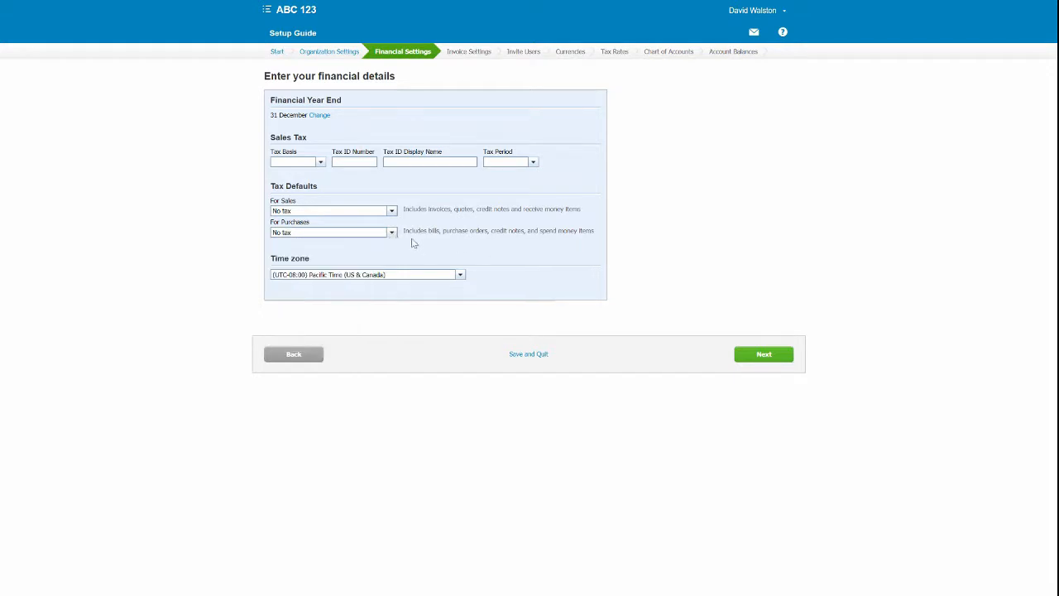
Check the financial year end, accept the financial details and proceed to the invoice settings
{"action": "left_click_drag", "start_coordinate": [409, 230], "coordinate": [533, 229]}
{"action": "left_click", "coordinate": [565, 242]}
{"action": "left_click_drag", "start_coordinate": [231, 93], "coordinate": [306, 113]}
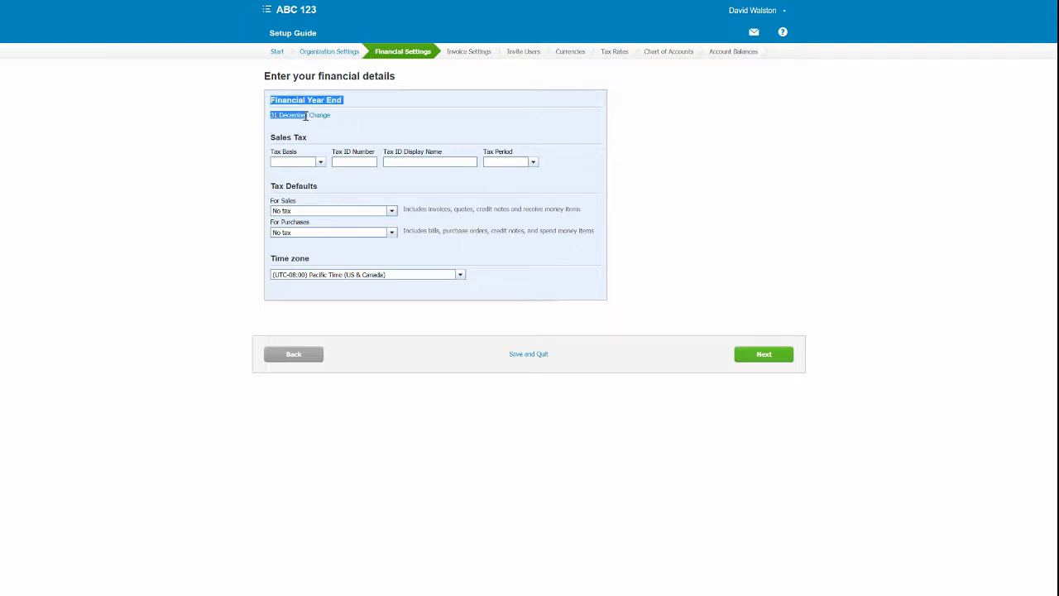
{"action": "left_click", "coordinate": [297, 133]}
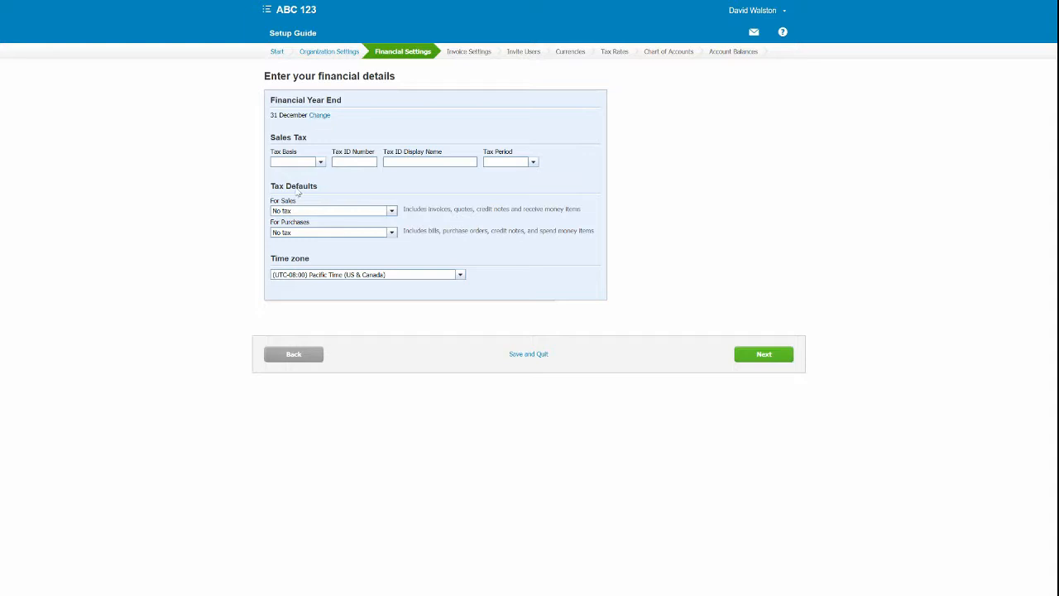
{"action": "left_click", "coordinate": [778, 361]}
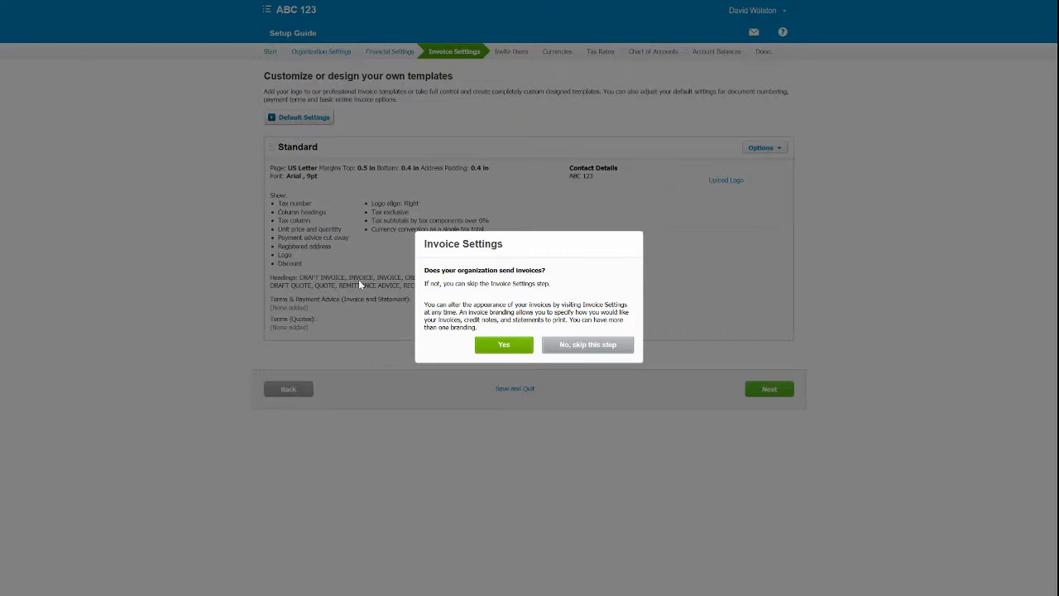
Confirm that the organization sends invoices and review the Standard branding theme's editable settings without saving changes
{"action": "left_click", "coordinate": [512, 346]}
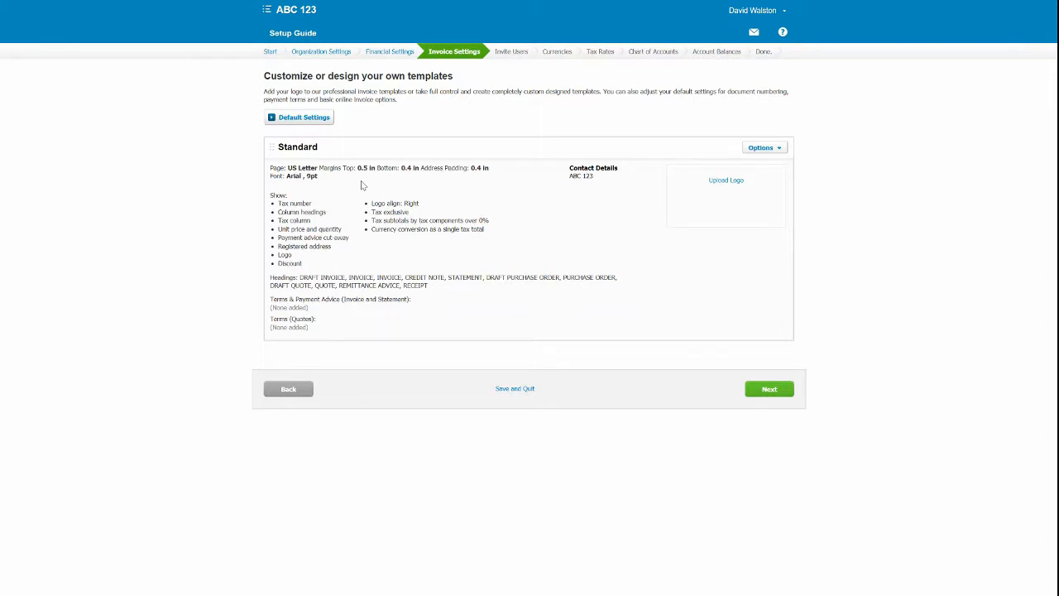
{"action": "left_click", "coordinate": [772, 150]}
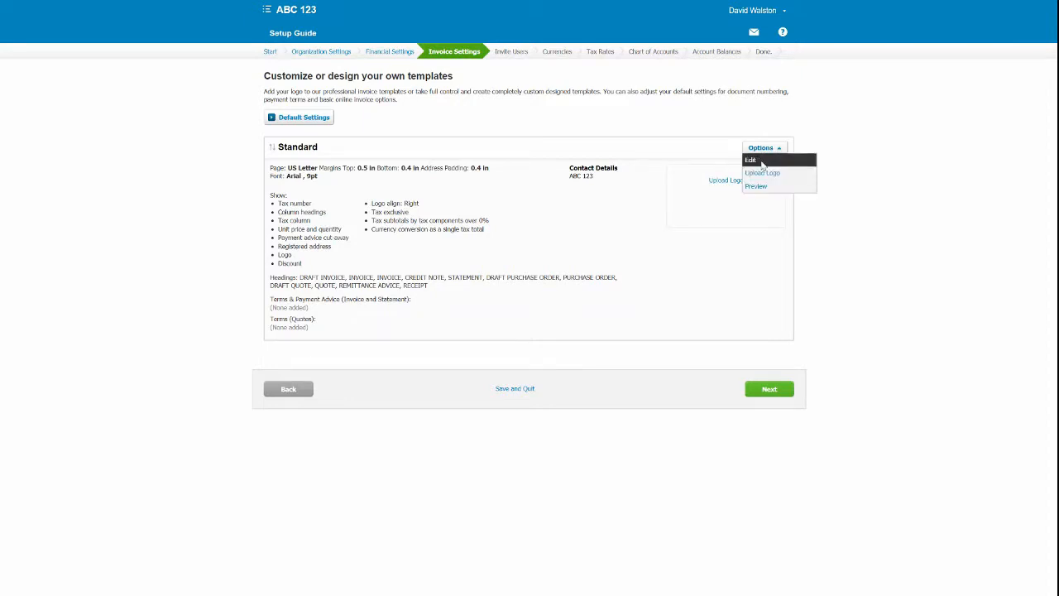
{"action": "left_click", "coordinate": [760, 161]}
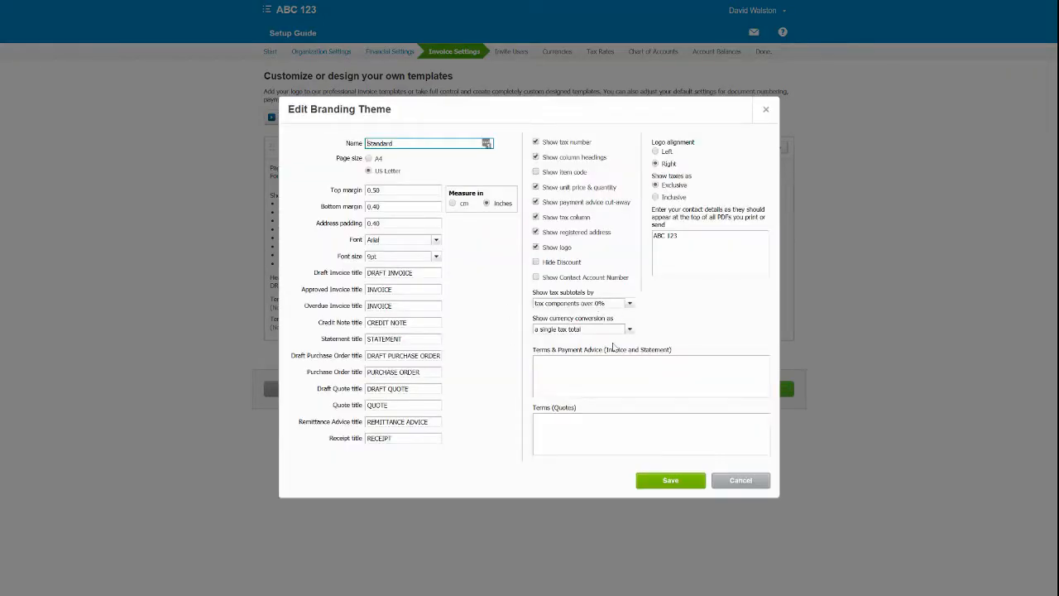
{"action": "left_click", "coordinate": [617, 347]}
{"action": "left_click", "coordinate": [755, 481]}
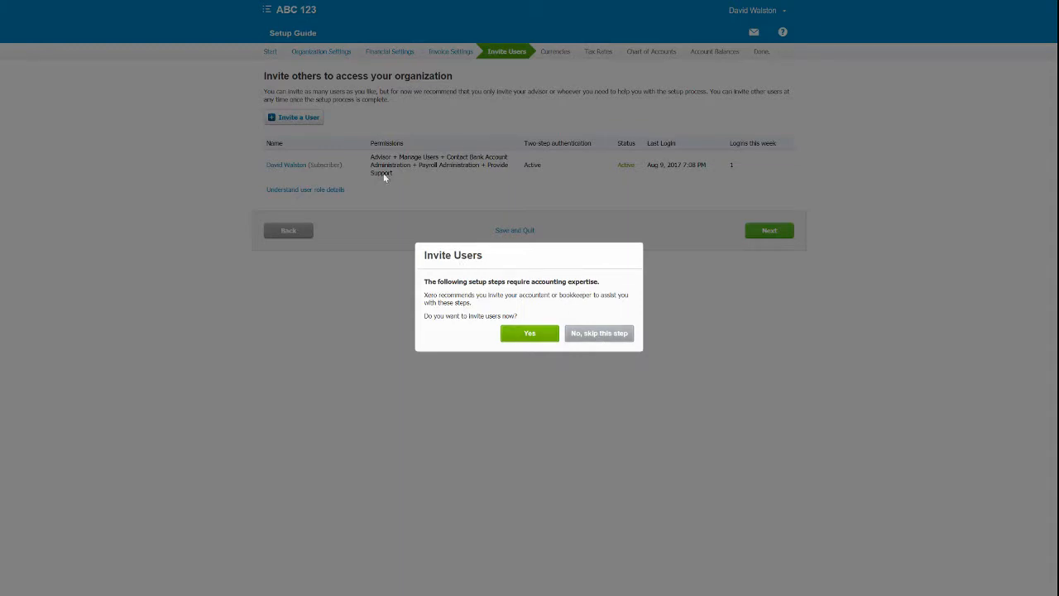
Open the user invitation form, try the Advisor access level and cancel the invitation
{"action": "left_click", "coordinate": [539, 332]}
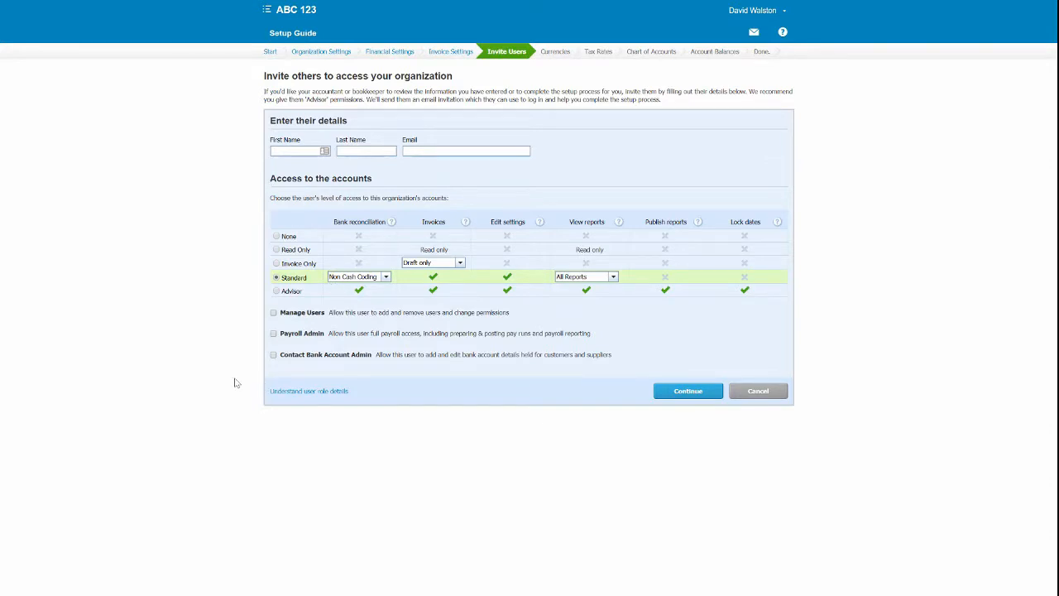
{"action": "left_click", "coordinate": [276, 292]}
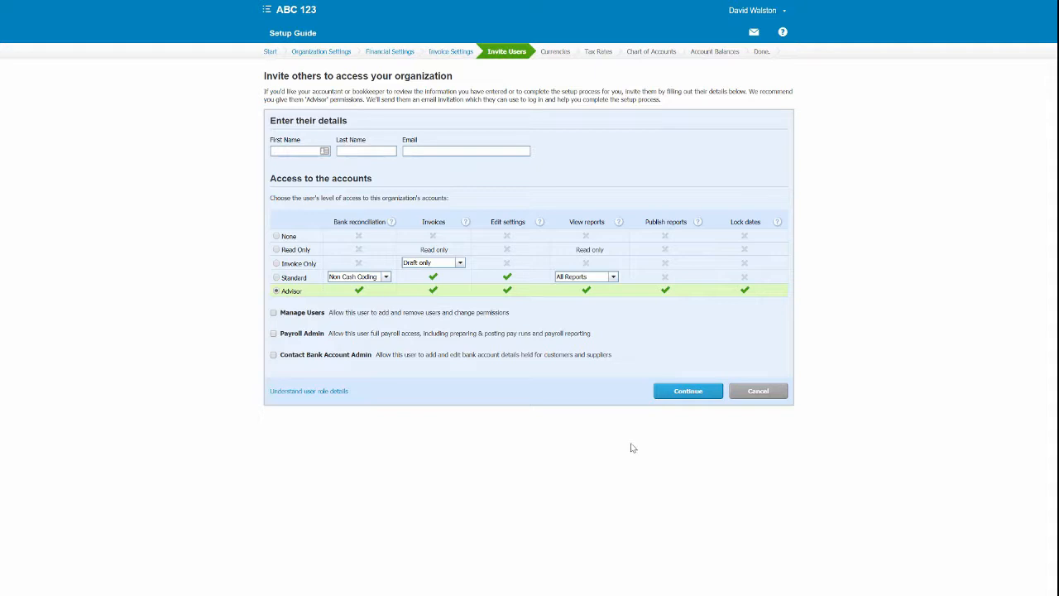
{"action": "left_click", "coordinate": [755, 392]}
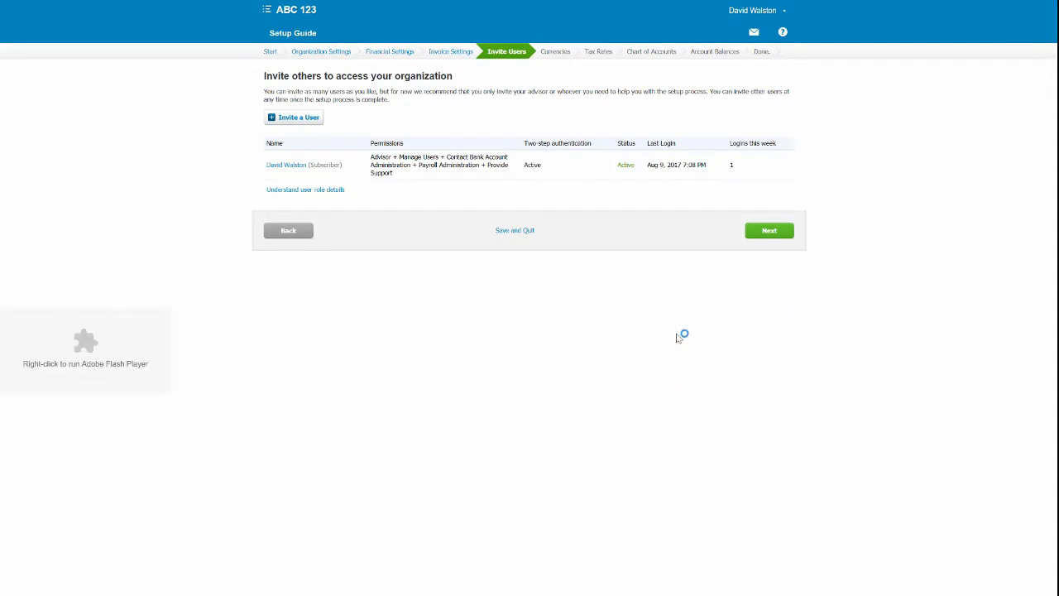
Proceed through the currencies and tax rates without adding any to reach the chart of accounts setup
{"action": "left_click", "coordinate": [768, 233]}
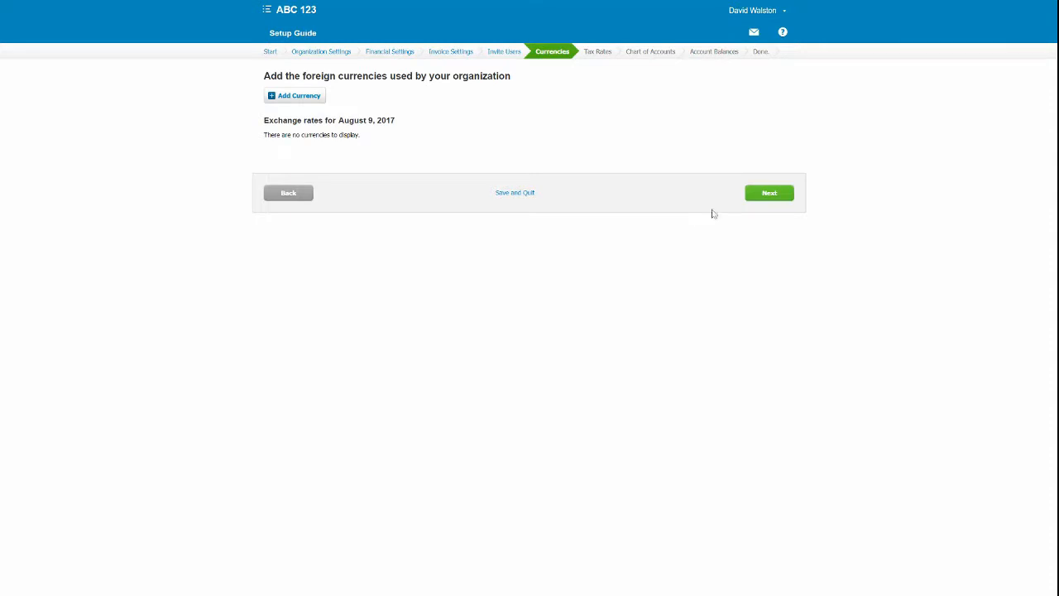
{"action": "left_click", "coordinate": [773, 194]}
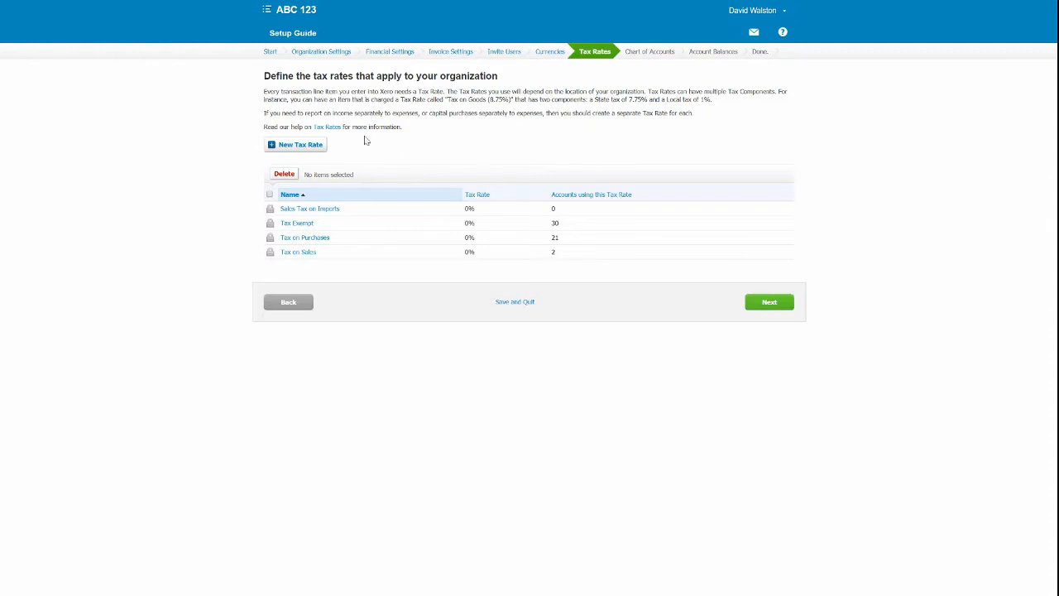
{"action": "left_click_drag", "start_coordinate": [254, 133], "coordinate": [449, 125]}
{"action": "left_click", "coordinate": [449, 126]}
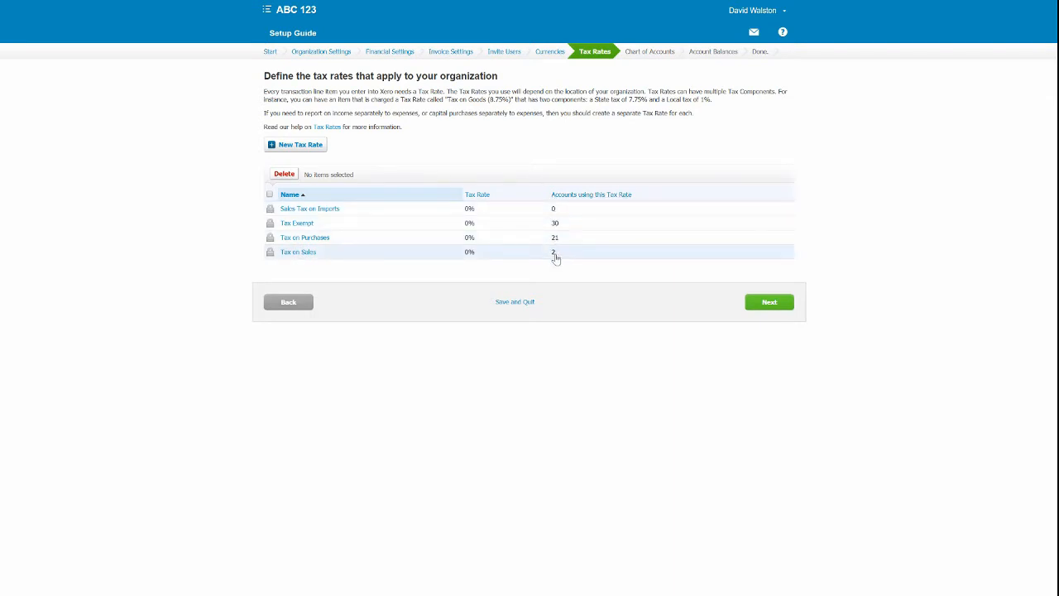
{"action": "left_click", "coordinate": [769, 302]}
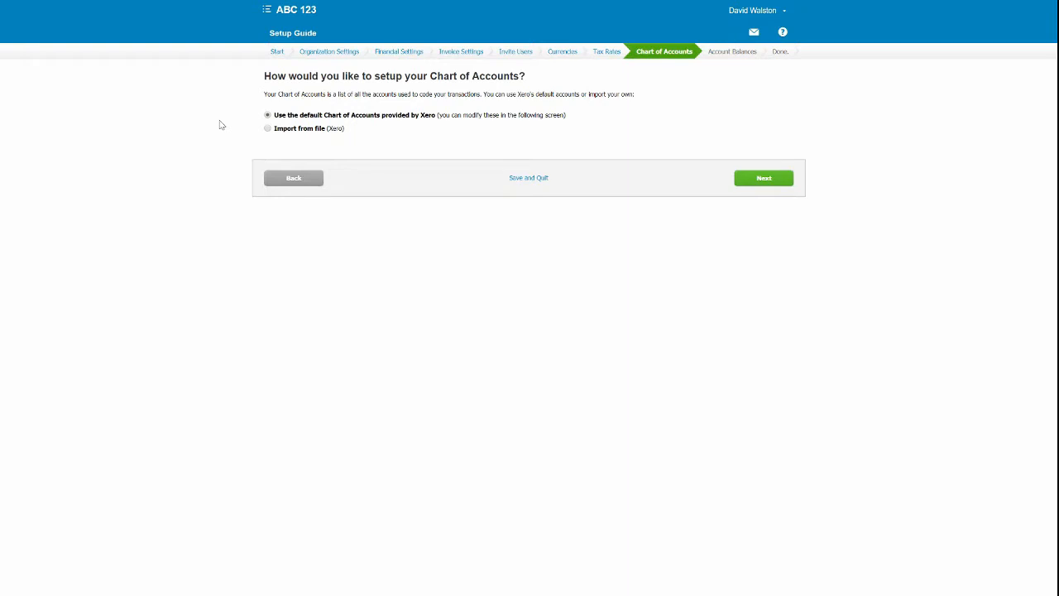
Use Xero's default chart of accounts and look through the listed accounts
{"action": "left_click", "coordinate": [755, 180]}
{"action": "scroll", "coordinate": [828, 242], "scroll_direction": "down", "scroll_amount": 5}
{"action": "scroll", "coordinate": [828, 243], "scroll_direction": "up", "scroll_amount": 5}
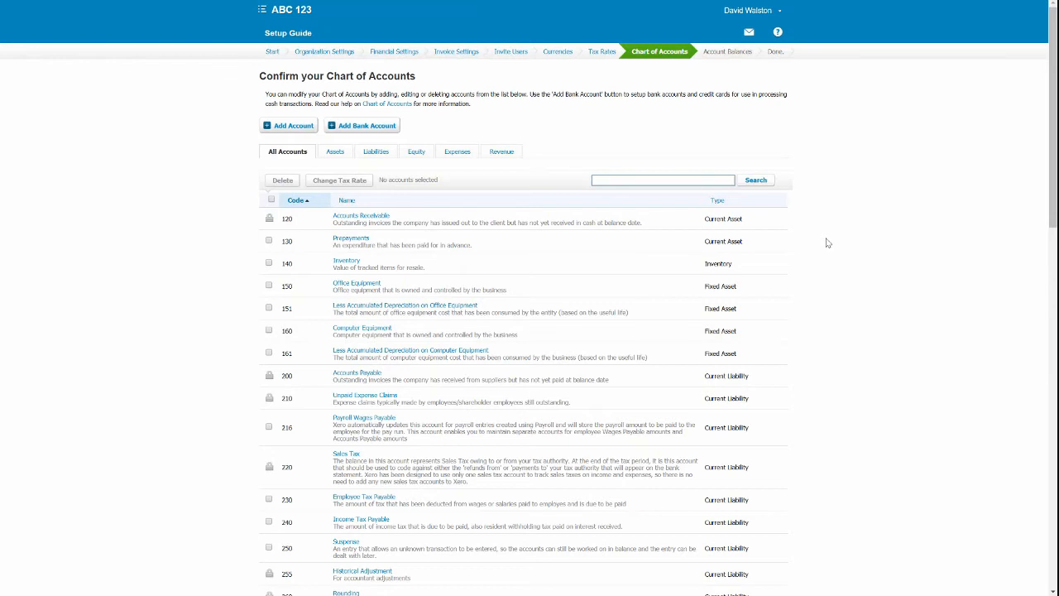
{"action": "scroll", "coordinate": [198, 261], "scroll_direction": "down", "scroll_amount": 4}
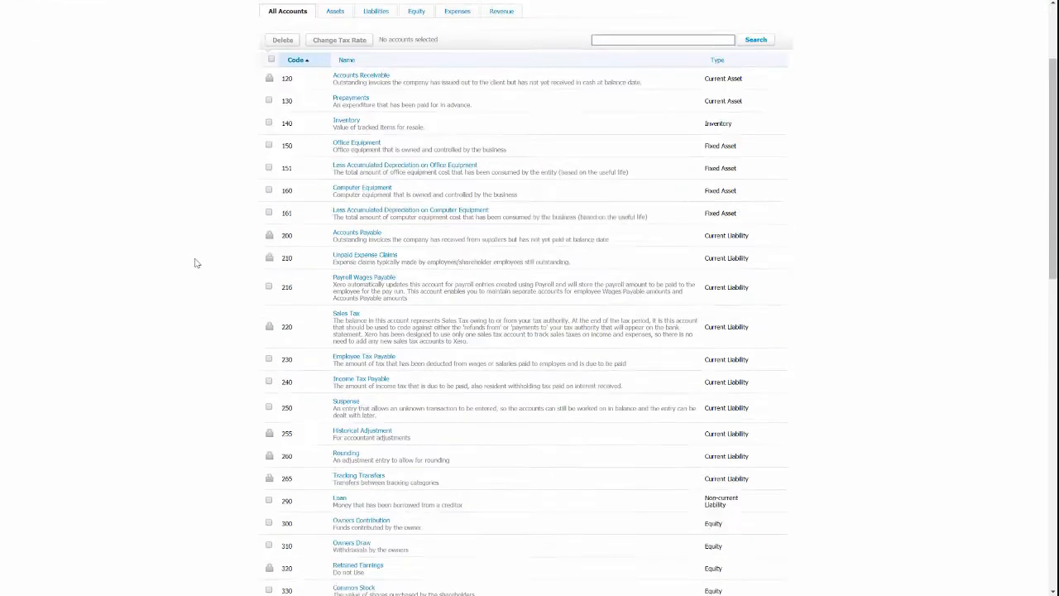
{"action": "scroll", "coordinate": [198, 261], "scroll_direction": "down", "scroll_amount": 4}
{"action": "scroll", "coordinate": [198, 261], "scroll_direction": "up", "scroll_amount": 8}
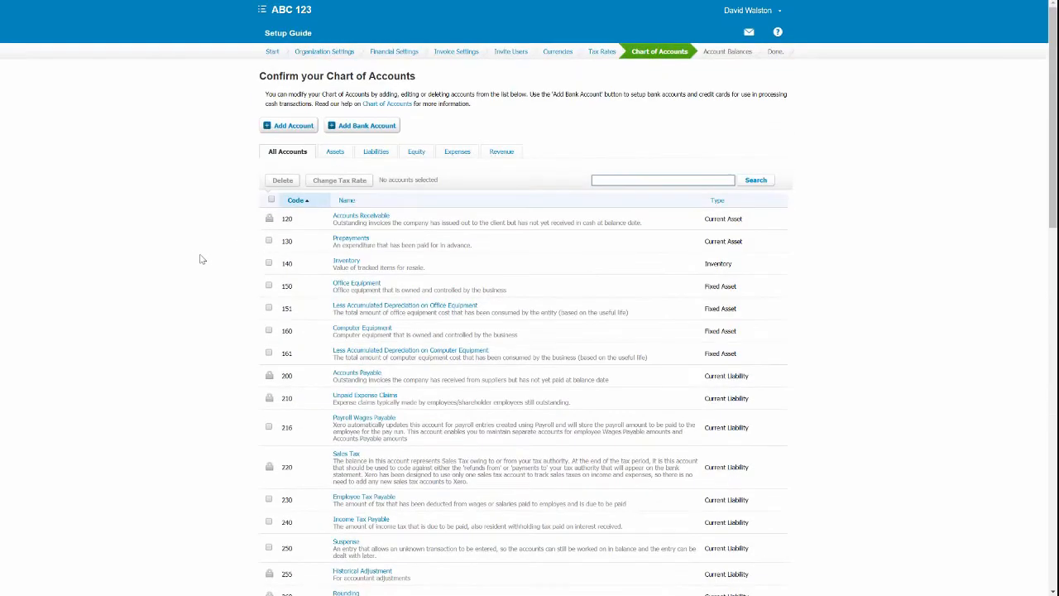
Examine the Inventory account's default tax options without saving and look through the rest of the chart of accounts
{"action": "left_click", "coordinate": [346, 261]}
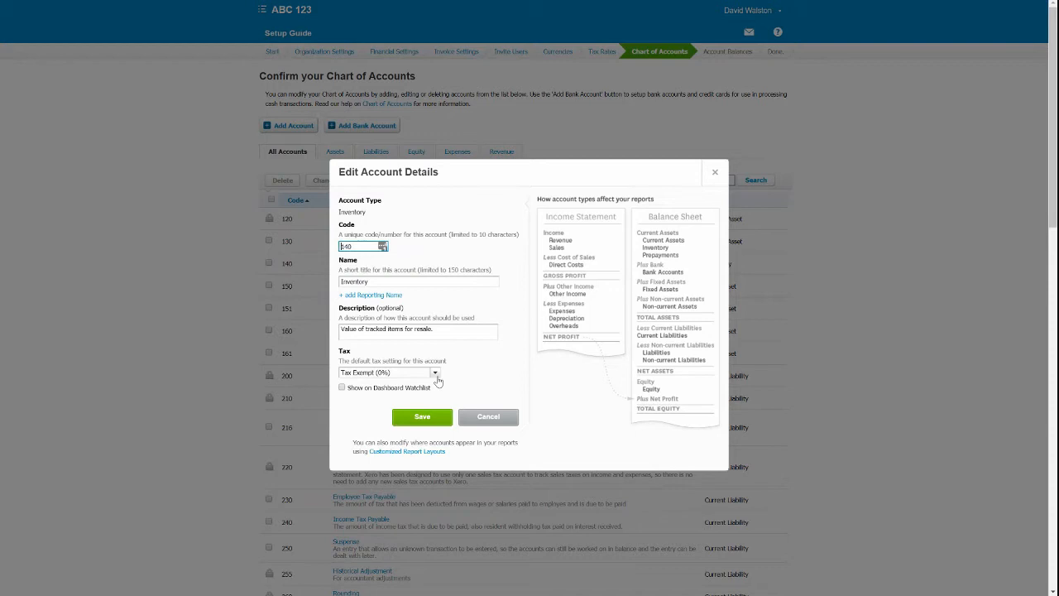
{"action": "left_click", "coordinate": [435, 387]}
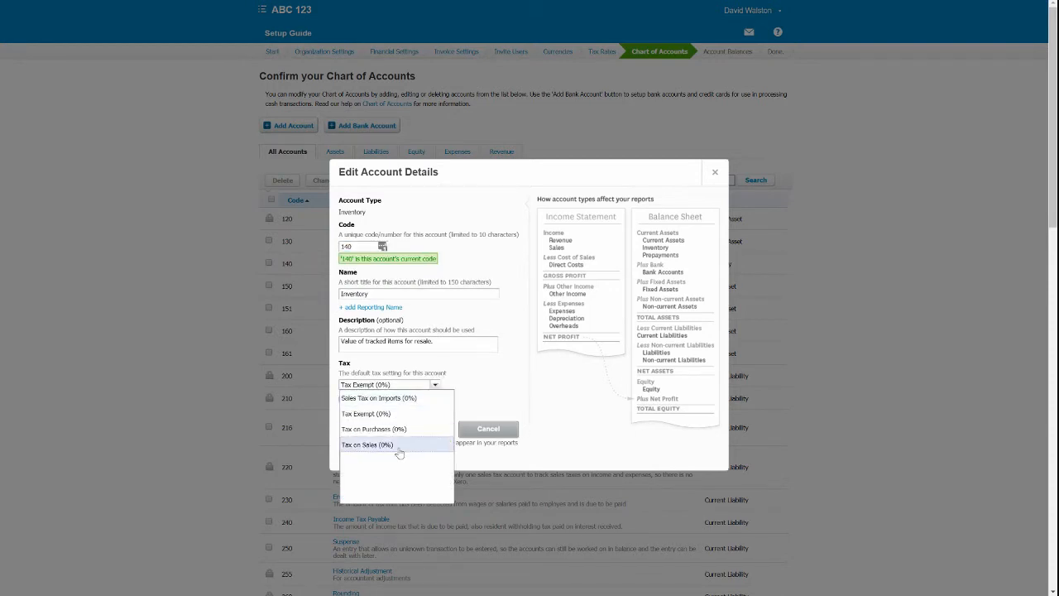
{"action": "left_click", "coordinate": [468, 395]}
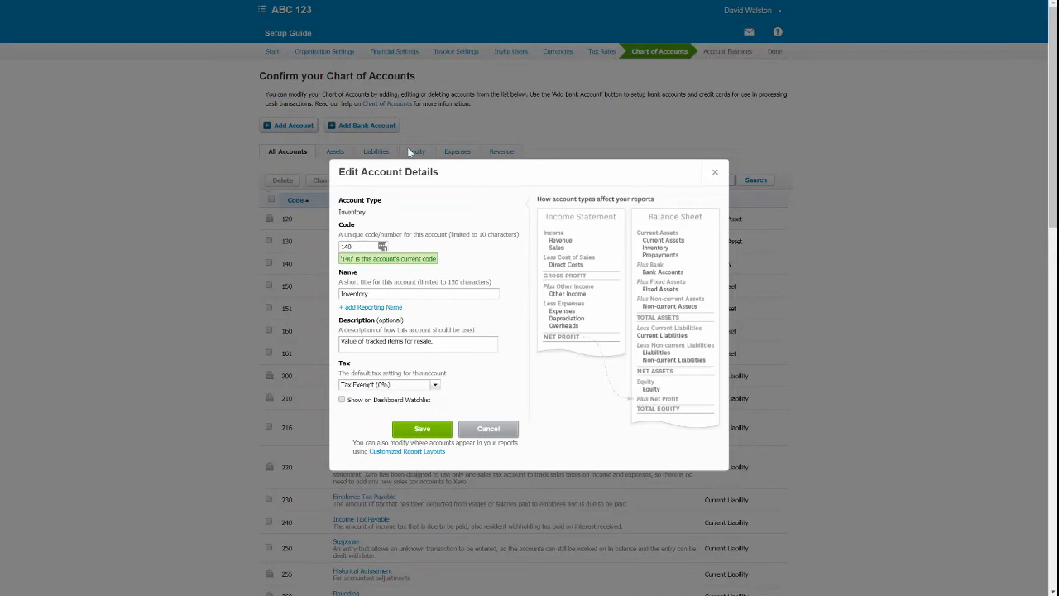
{"action": "left_click", "coordinate": [484, 430]}
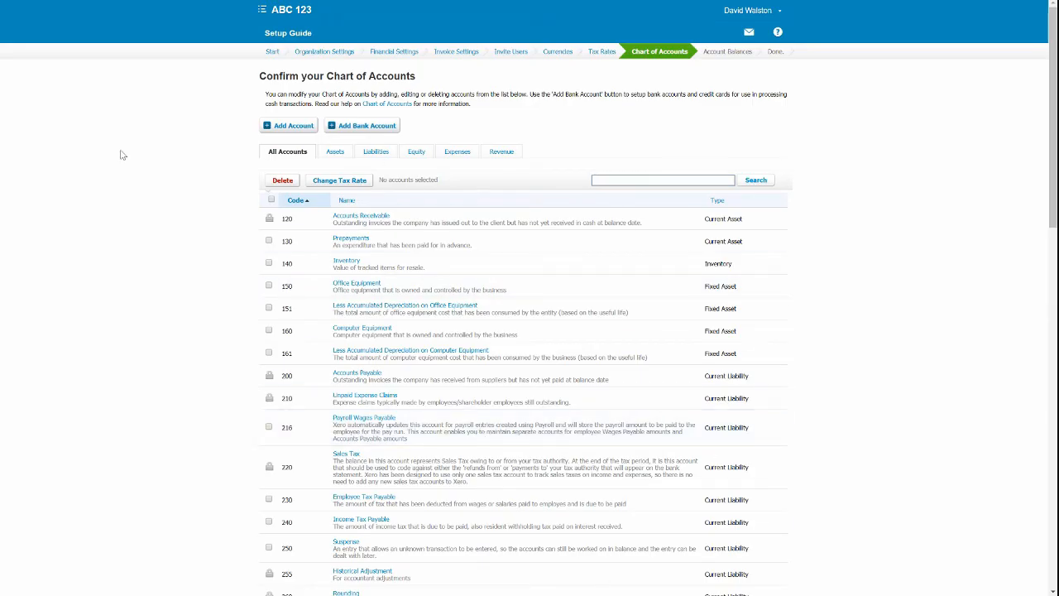
{"action": "scroll", "coordinate": [232, 193], "scroll_direction": "down", "scroll_amount": 13}
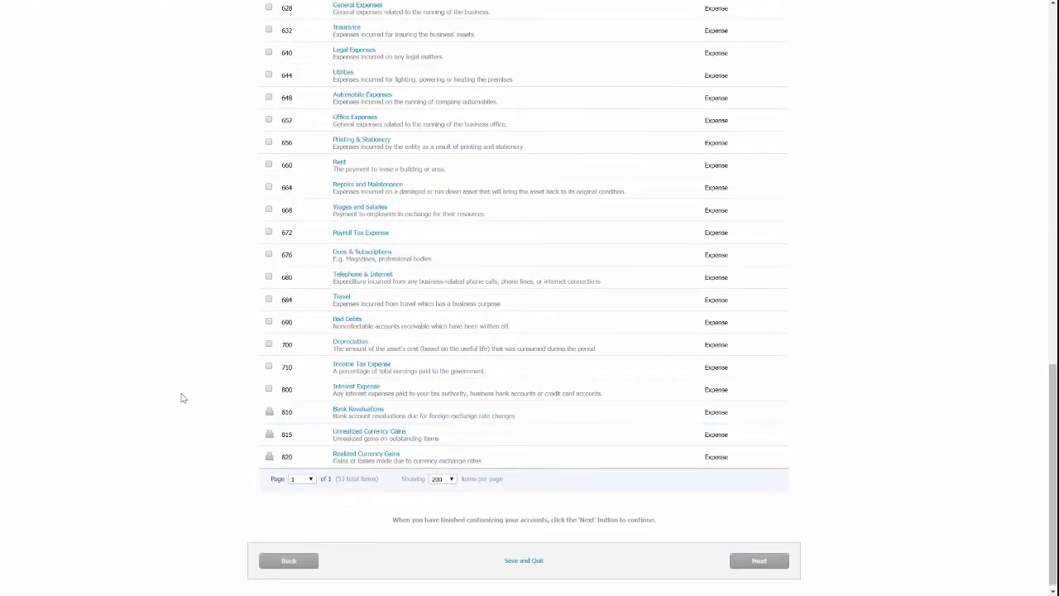
Accept the chart of accounts as listed and continue without adding any bank accounts
{"action": "scroll", "coordinate": [181, 398], "scroll_direction": "up", "scroll_amount": 13}
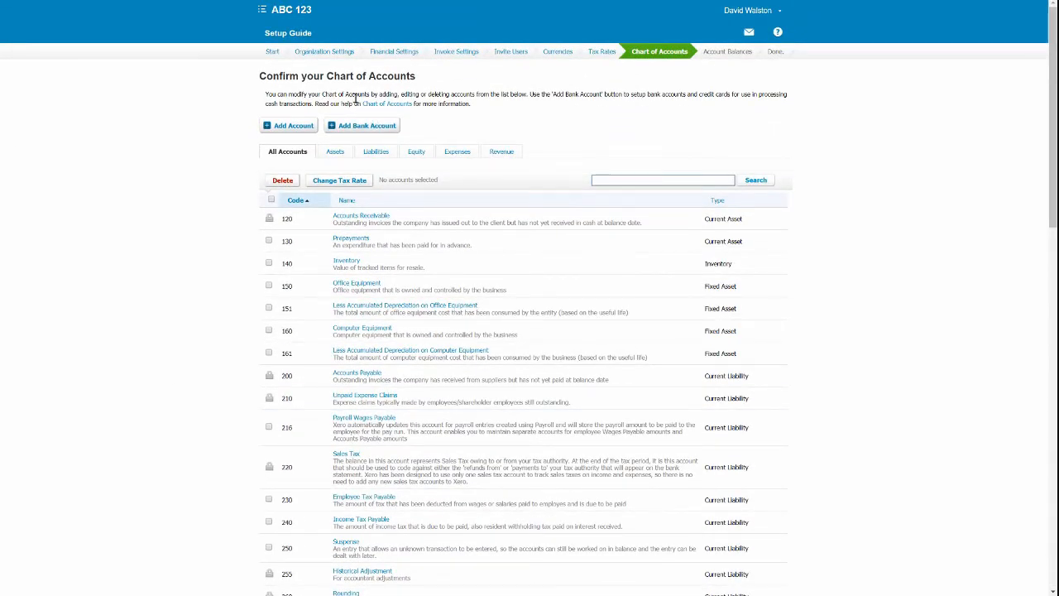
{"action": "scroll", "coordinate": [488, 327], "scroll_direction": "down", "scroll_amount": 13}
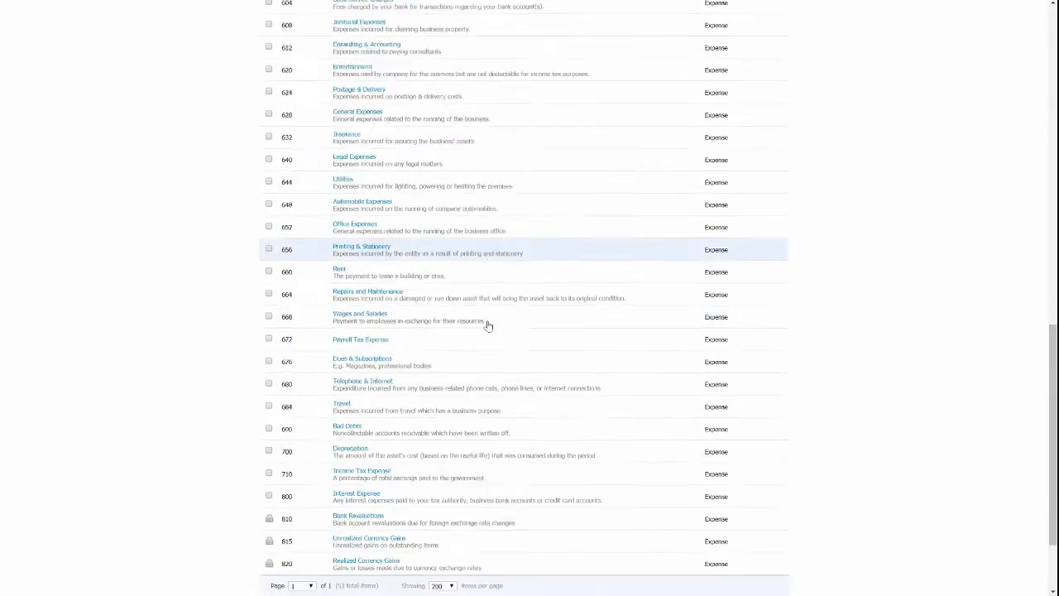
{"action": "scroll", "coordinate": [487, 327], "scroll_direction": "down", "scroll_amount": 2}
{"action": "left_click", "coordinate": [734, 551]}
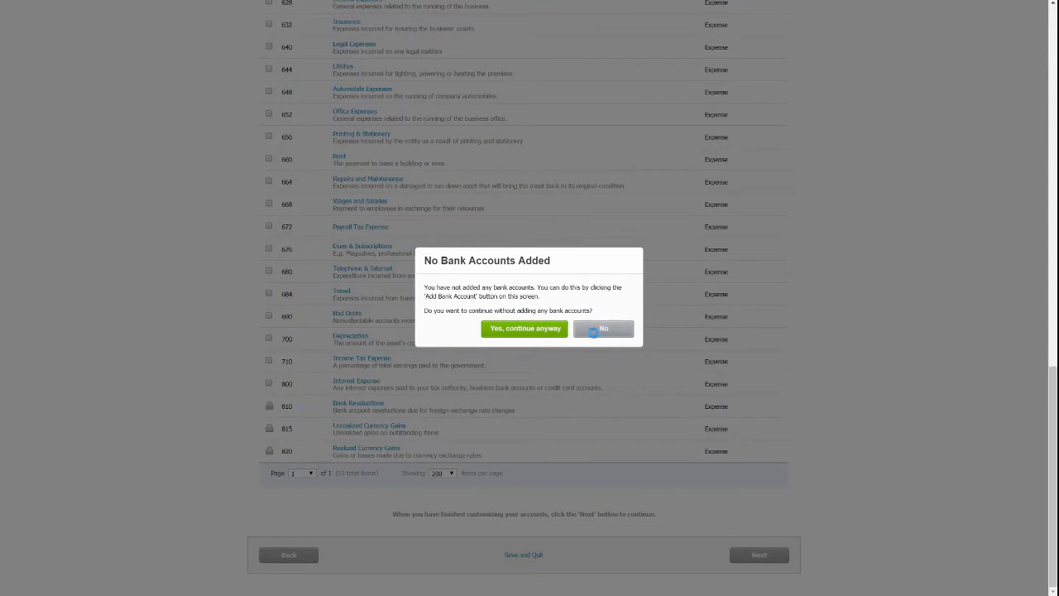
{"action": "left_click", "coordinate": [503, 327]}
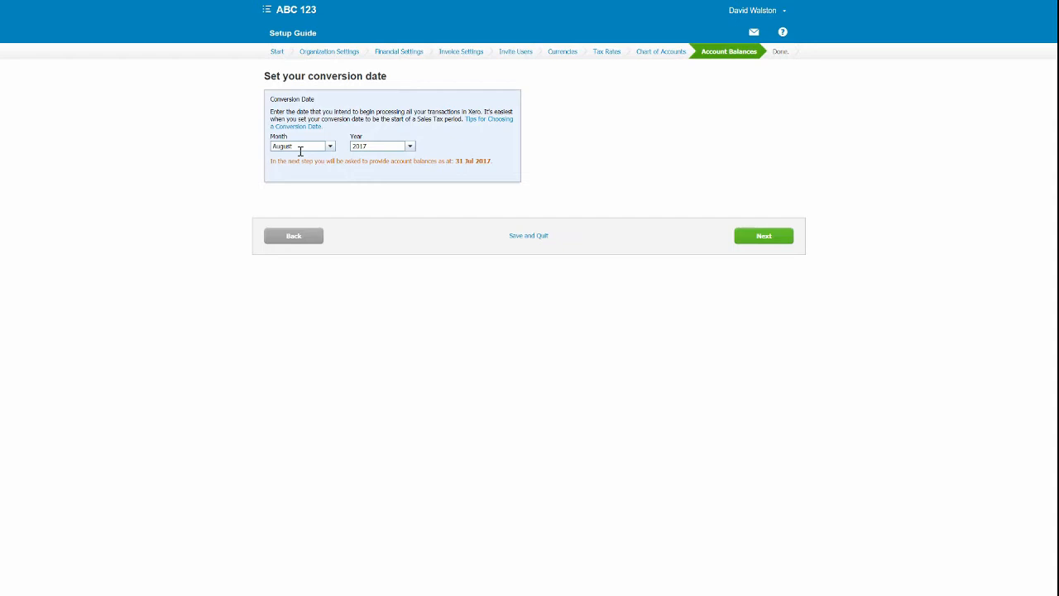
Keep August 2017 as the conversion date and proceed to the opening account balances
{"action": "left_click_drag", "start_coordinate": [289, 162], "coordinate": [572, 166]}
{"action": "left_click", "coordinate": [537, 166]}
{"action": "left_click_drag", "start_coordinate": [461, 159], "coordinate": [539, 165]}
{"action": "left_click", "coordinate": [573, 173]}
{"action": "left_click", "coordinate": [749, 241]}
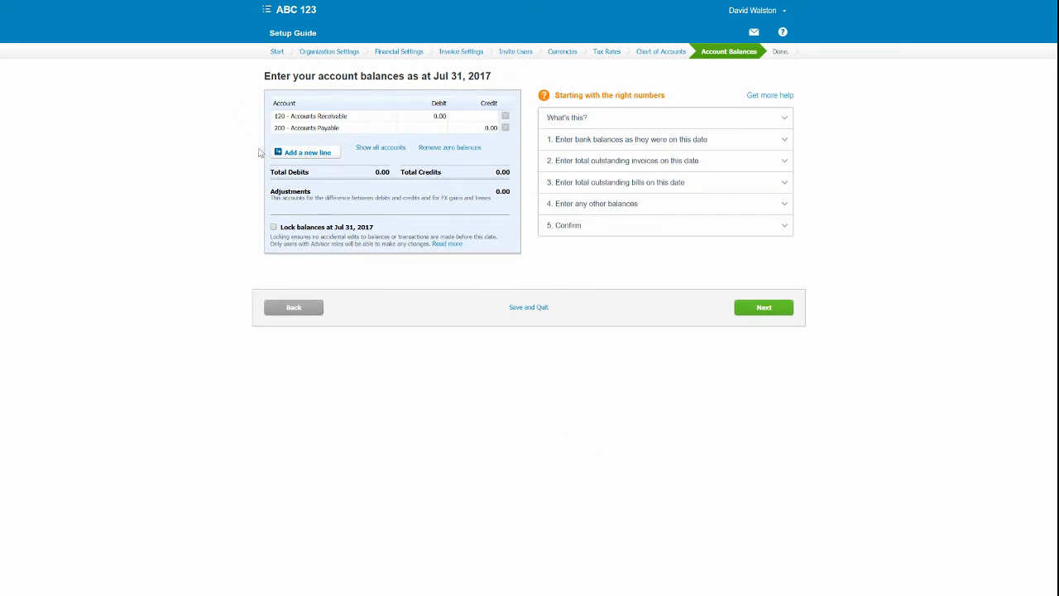
Add four blank lines to the account balances and browse the first new line's account choices without selecting one
{"action": "left_click", "coordinate": [318, 154]}
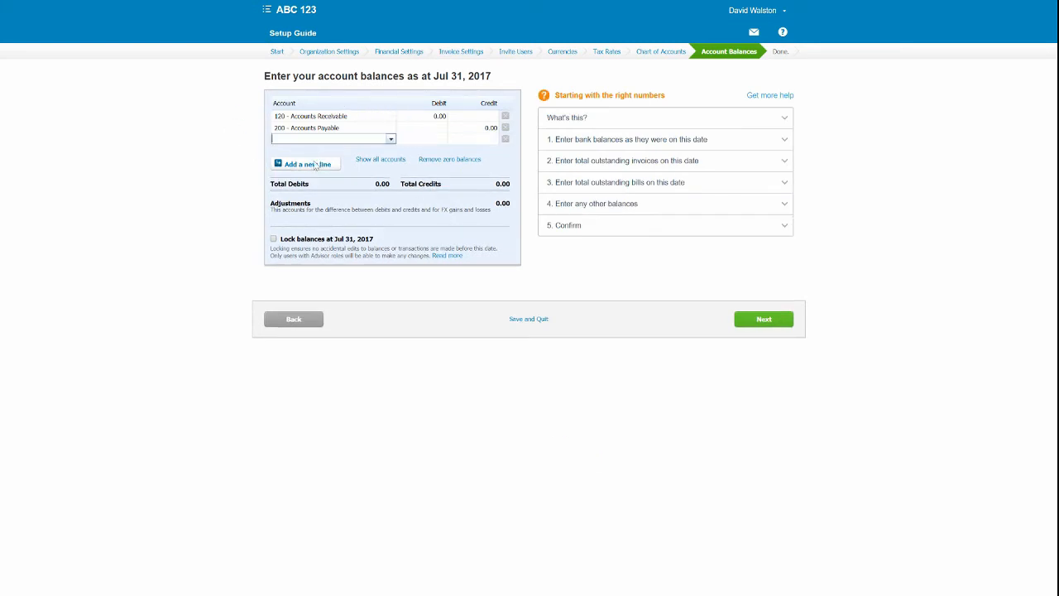
{"action": "left_click", "coordinate": [315, 166]}
{"action": "left_click", "coordinate": [314, 178]}
{"action": "left_click", "coordinate": [313, 189]}
{"action": "left_click", "coordinate": [390, 139]}
{"action": "scroll", "coordinate": [357, 199], "scroll_direction": "down", "scroll_amount": 8}
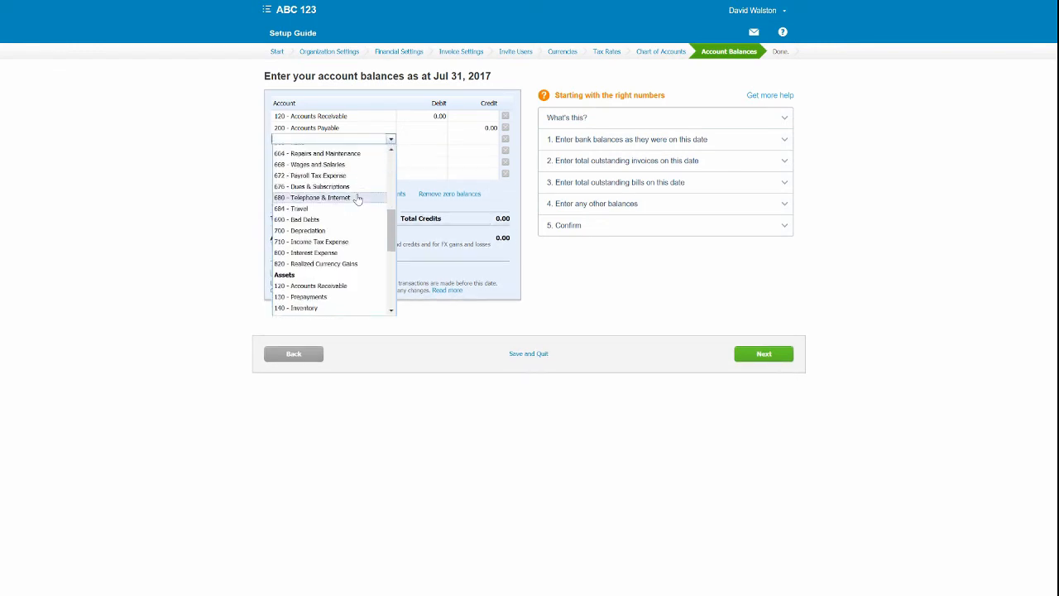
{"action": "scroll", "coordinate": [341, 165], "scroll_direction": "down", "scroll_amount": 3}
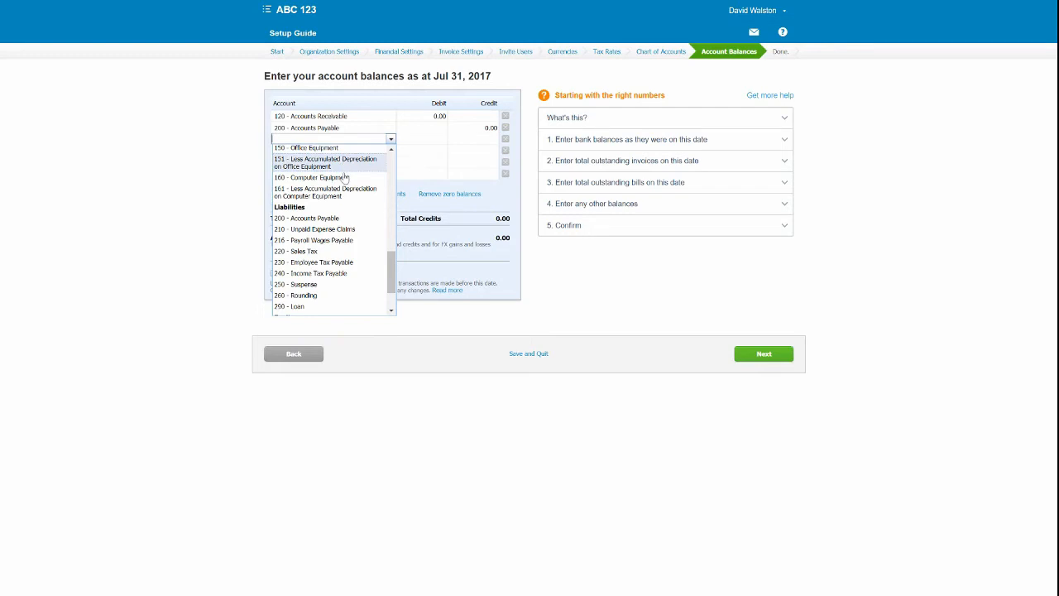
{"action": "left_click", "coordinate": [549, 309]}
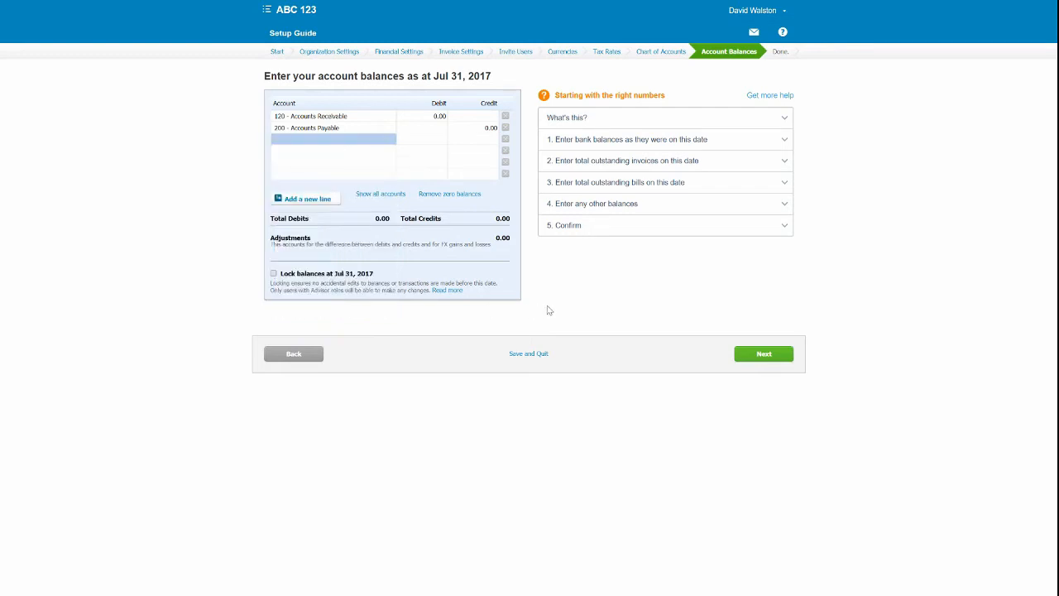
Lock the balances at Jul 31, 2017 and continue to the final setup page without entering any balances
{"action": "left_click_drag", "start_coordinate": [273, 240], "coordinate": [492, 240]}
{"action": "left_click", "coordinate": [513, 251]}
{"action": "left_click", "coordinate": [494, 252]}
{"action": "left_click", "coordinate": [274, 273]}
{"action": "left_click", "coordinate": [767, 358]}
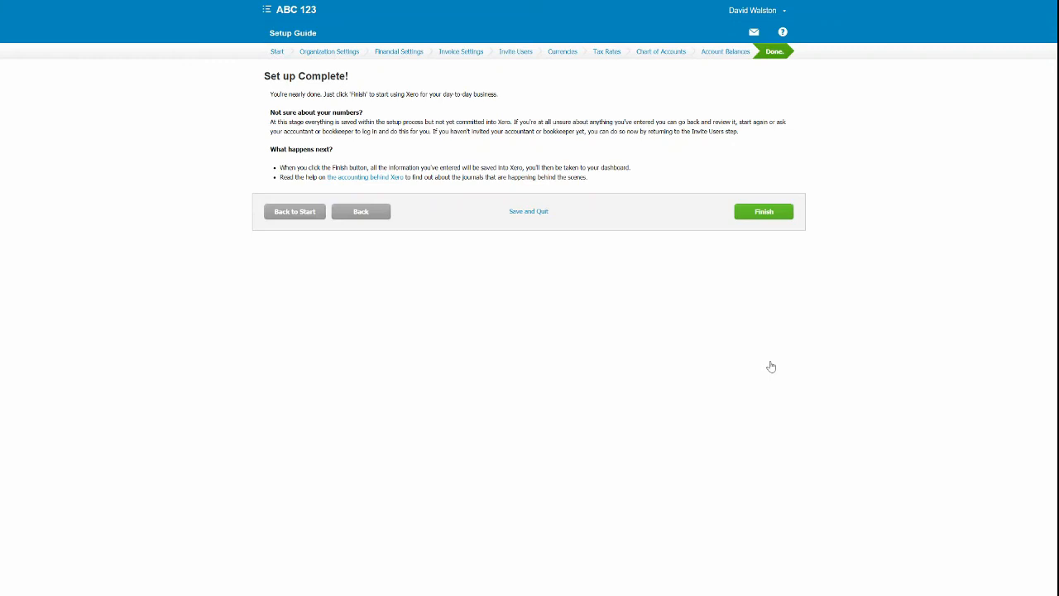
Finish the organization setup and look over the dashboard
{"action": "left_click", "coordinate": [778, 213]}
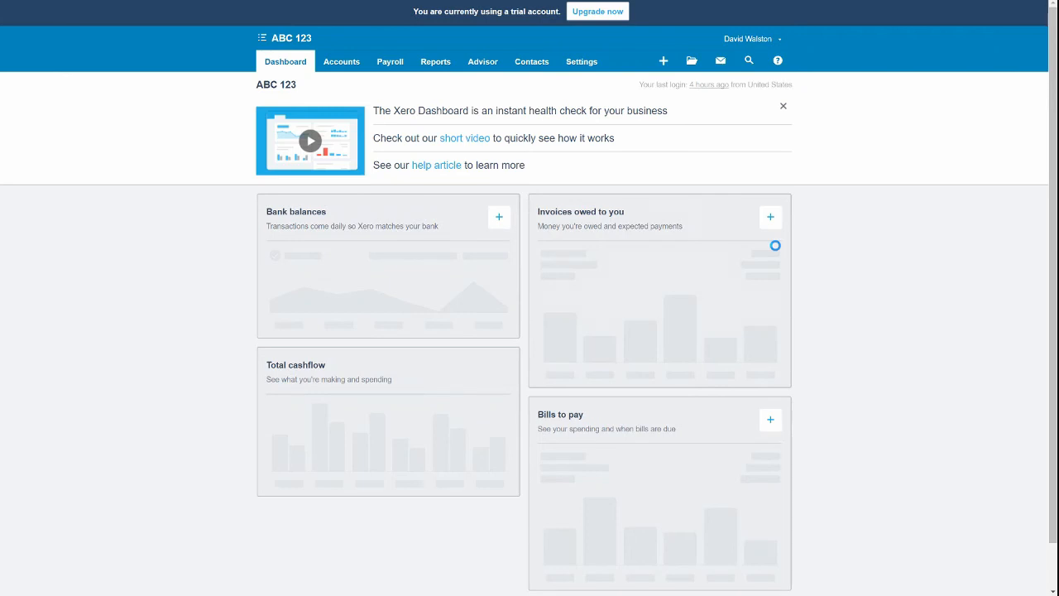
{"action": "scroll", "coordinate": [856, 340], "scroll_direction": "down", "scroll_amount": 1}
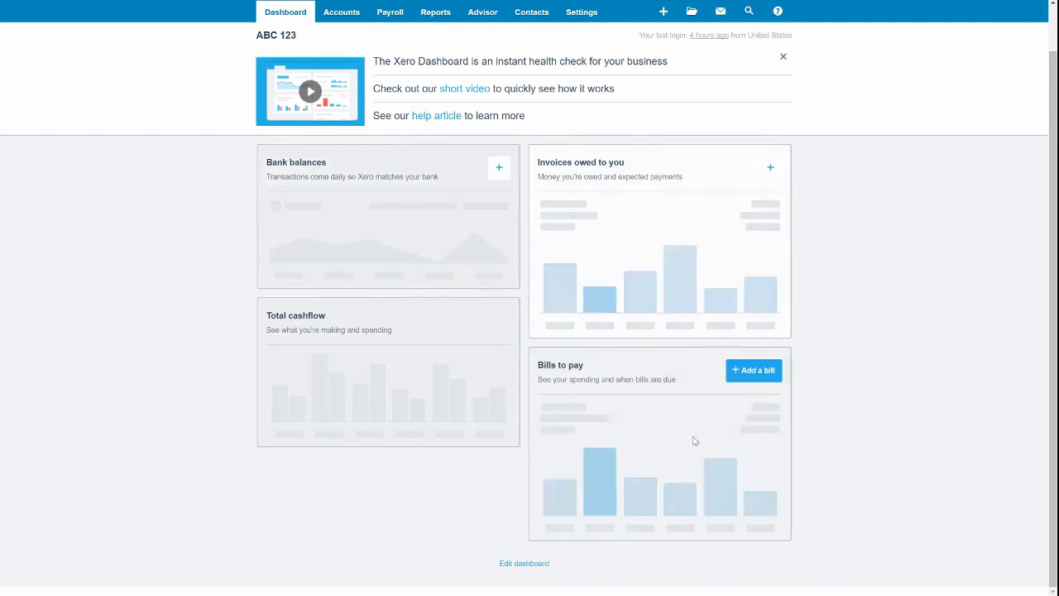
{"action": "scroll", "coordinate": [875, 503], "scroll_direction": "up", "scroll_amount": 1}
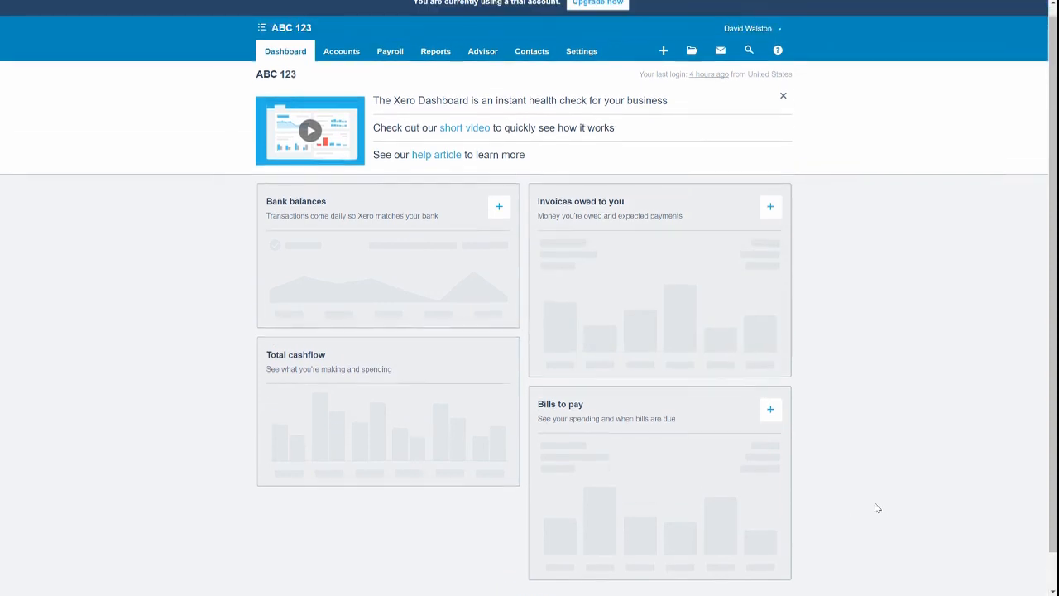